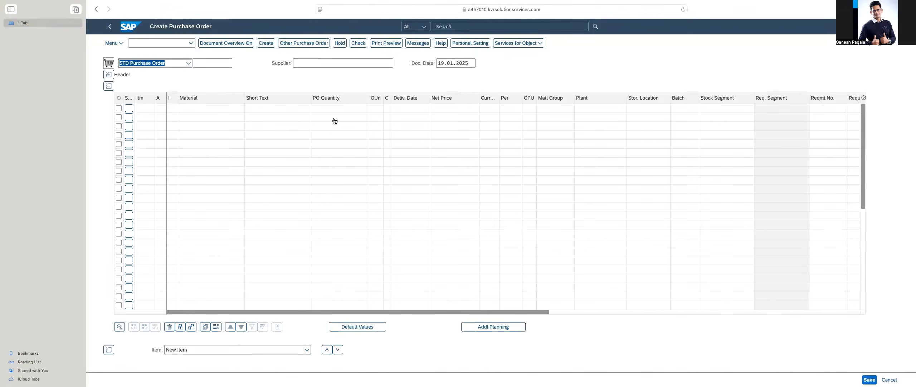
# - Set the order type to STD Purchase Order and open the supplier search using "E: Suppliers: Purchasing"
pyautogui.click(186, 64)
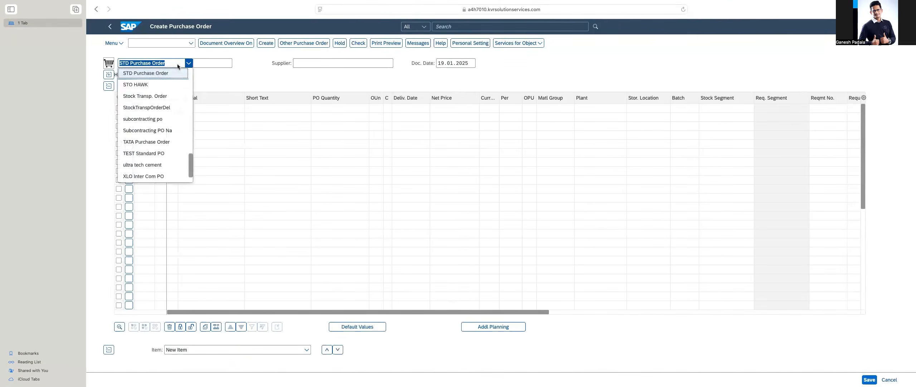
pyautogui.click(151, 72)
pyautogui.click(330, 63)
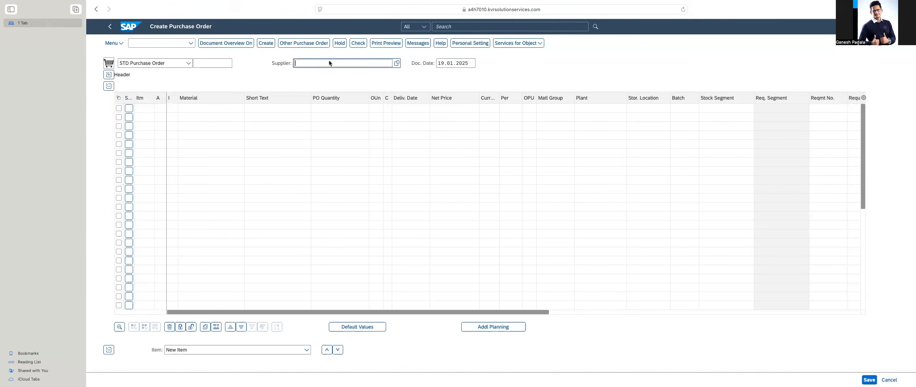
pyautogui.click(396, 64)
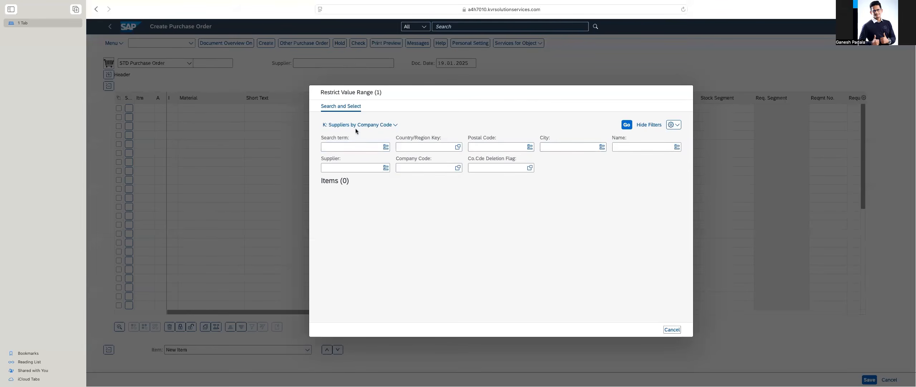
pyautogui.click(359, 124)
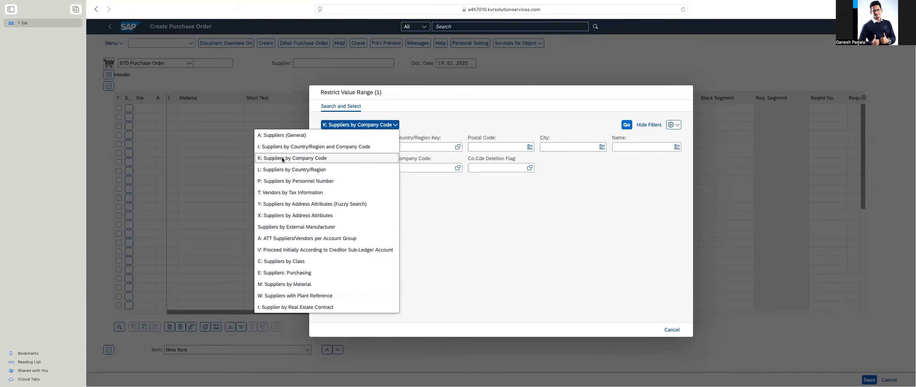
pyautogui.click(291, 273)
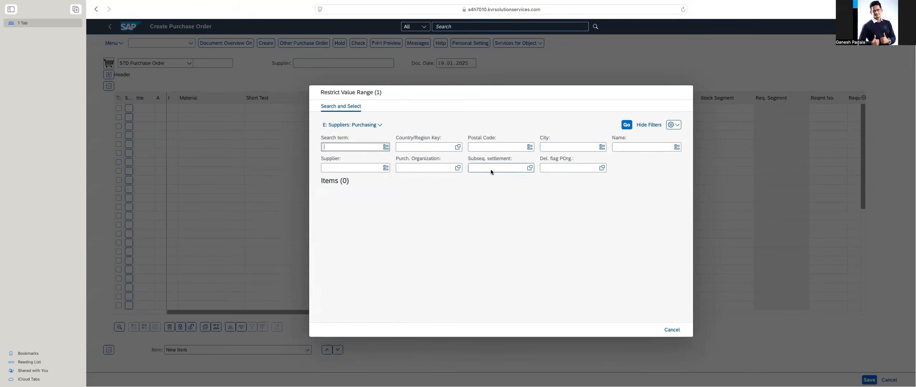
# - Search suppliers by purchasing organization NS12 and enter the first listed NS12 supplier in the order
pyautogui.click(425, 169)
pyautogui.write('NS11')
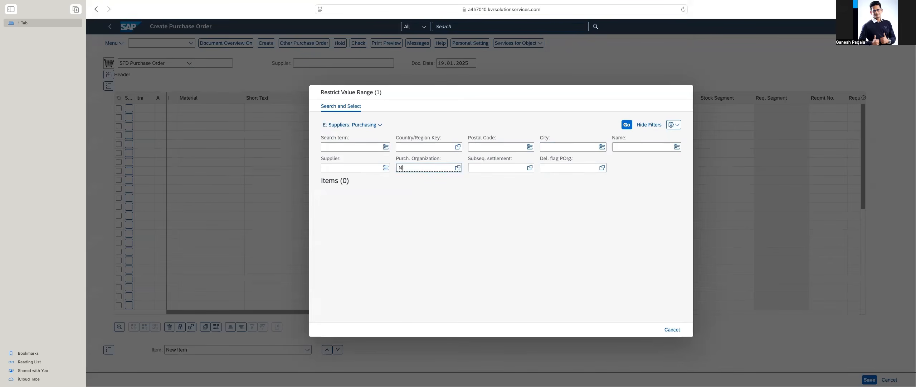
pyautogui.press('Return')
pyautogui.click(424, 168)
pyautogui.press('BackSpace')
pyautogui.write('2')
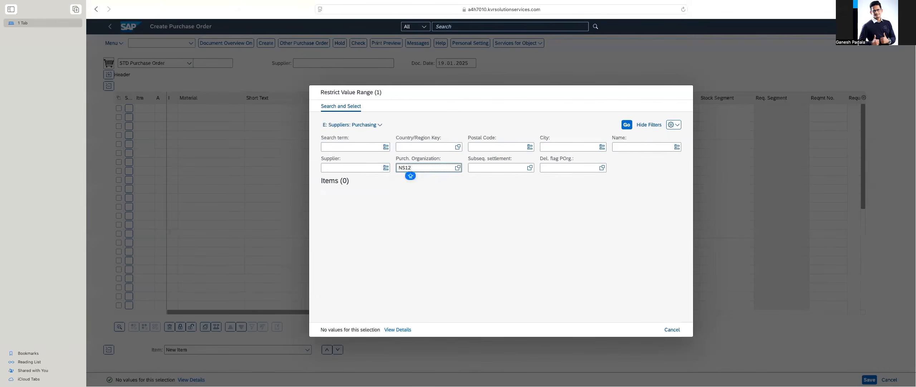
pyautogui.press('Return')
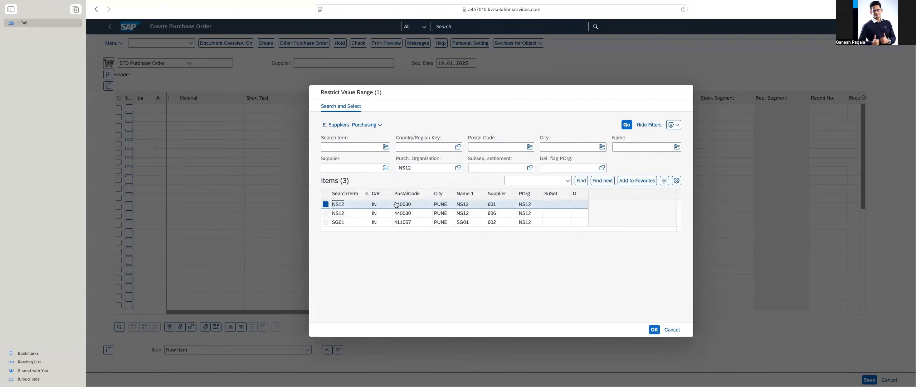
pyautogui.click(655, 329)
pyautogui.click(367, 126)
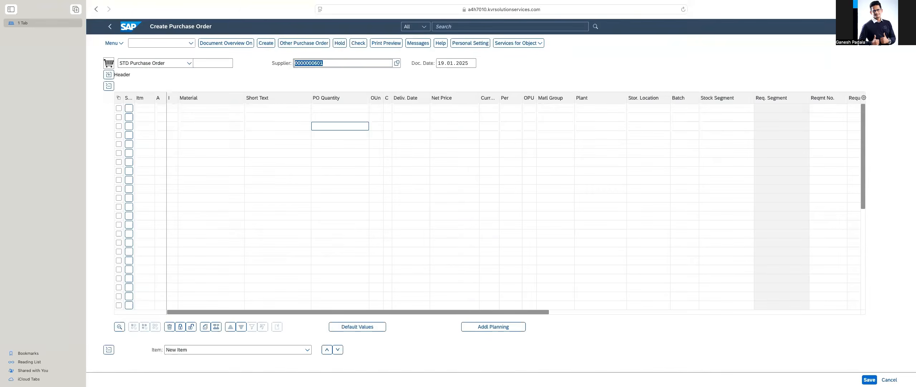
pyautogui.press('Return')
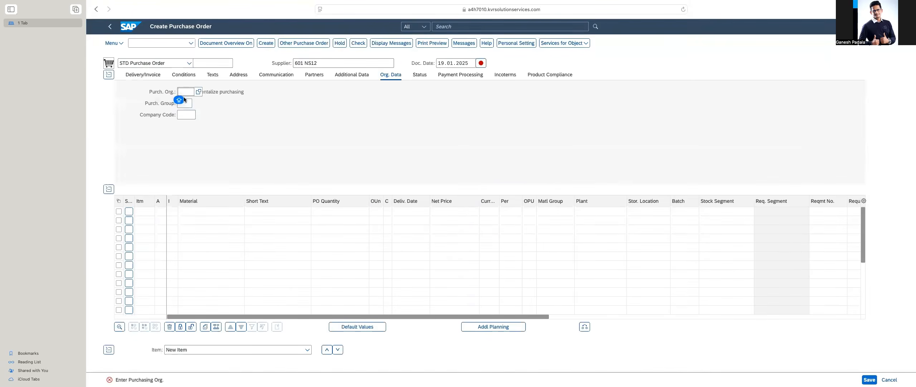
# - Enter purchasing organization NS12 and purchasing group 001 in the order's organizational data
pyautogui.write('NS12')
pyautogui.press('Return')
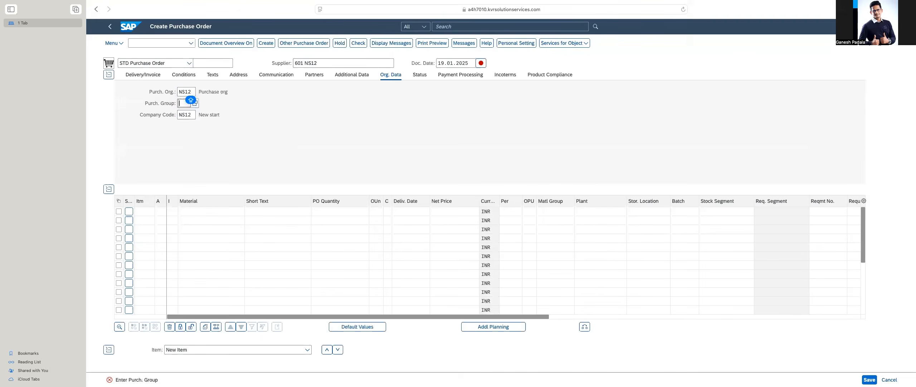
pyautogui.write('001')
pyautogui.press('Return')
# - Open the material search for the first order item and show its available search types
pyautogui.click(195, 212)
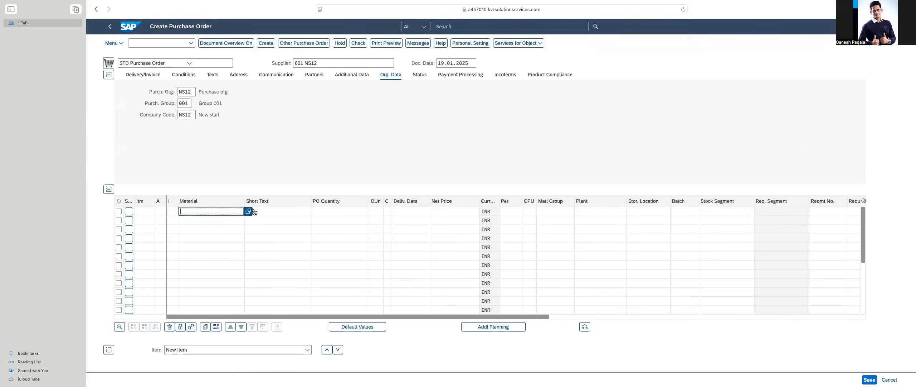
pyautogui.click(248, 211)
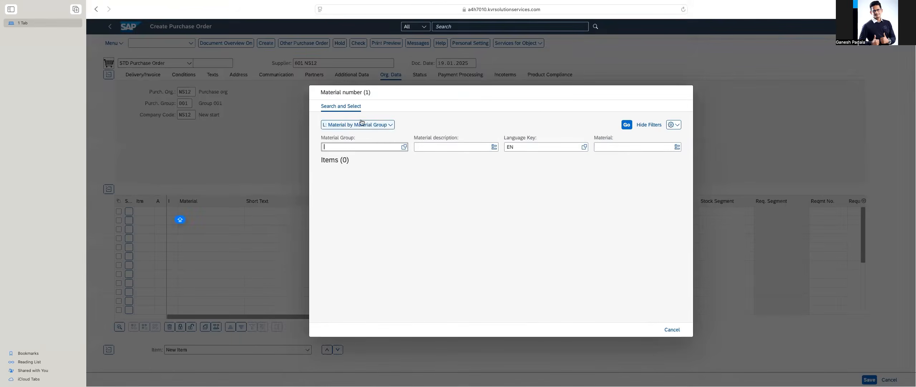
pyautogui.click(386, 126)
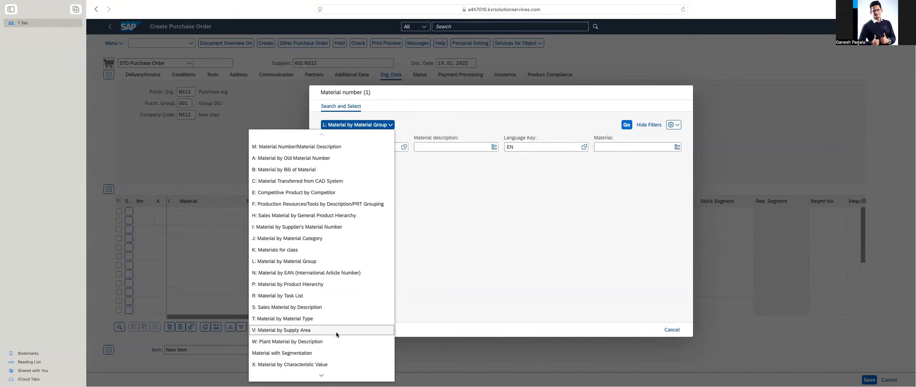
# - Look through the list of material search types for one suited to finding the item's material
pyautogui.moveTo(321, 375)
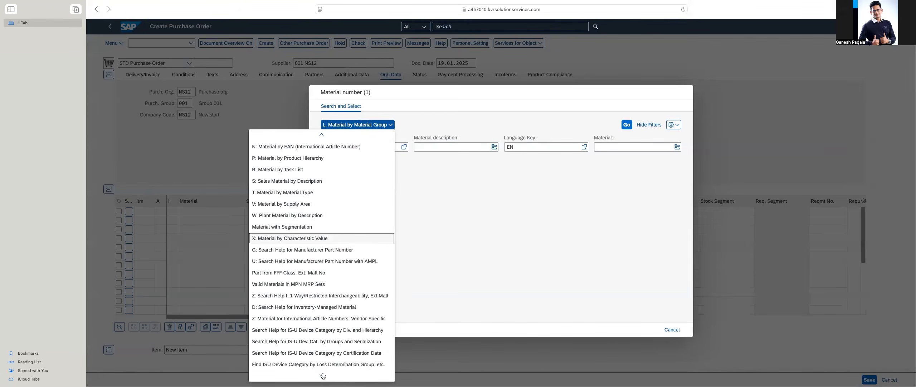
pyautogui.scroll(5, 363, 208)
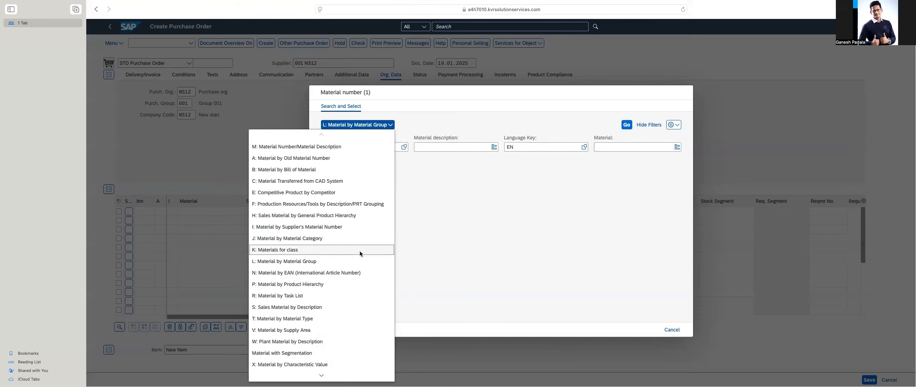
pyautogui.scroll(-2, 347, 292)
pyautogui.scroll(-9, 346, 291)
pyautogui.scroll(9, 346, 291)
pyautogui.scroll(2, 347, 292)
pyautogui.scroll(-11, 348, 290)
pyautogui.scroll(5, 348, 287)
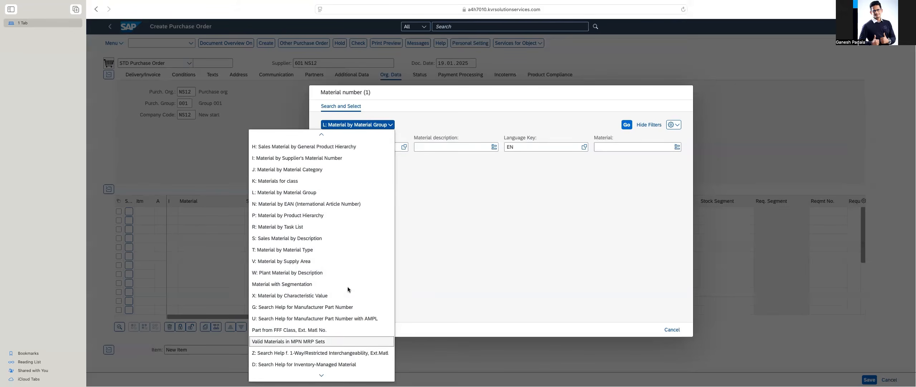
pyautogui.scroll(6, 348, 289)
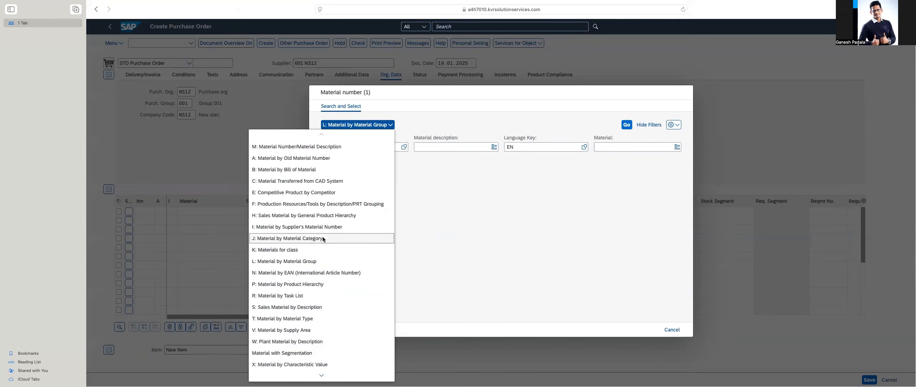
# - Search for materials in plant NS12 using "W: Plant Material by Description"
pyautogui.click(322, 237)
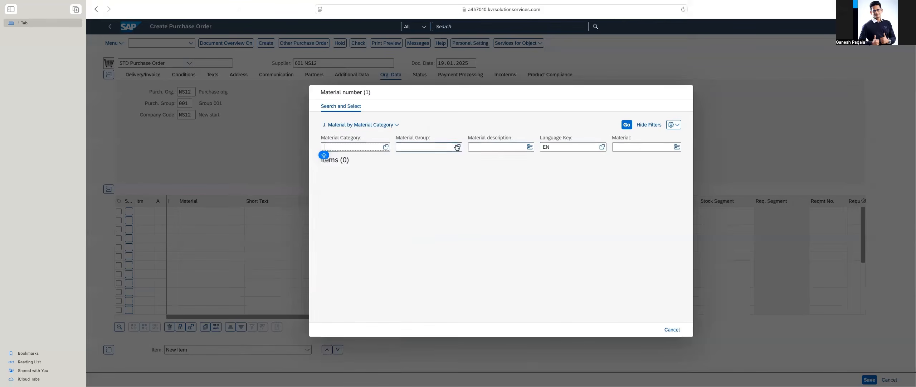
pyautogui.click(358, 124)
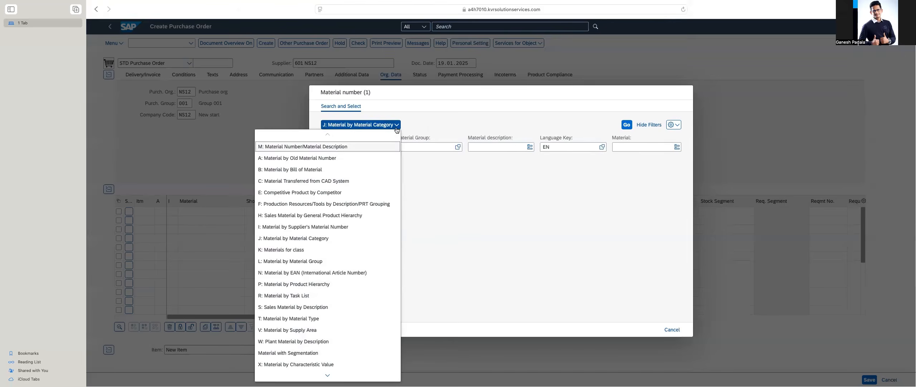
pyautogui.scroll(-3, 338, 305)
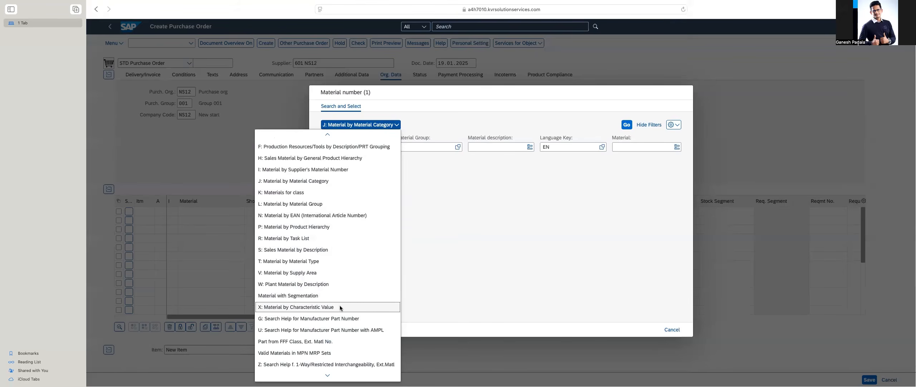
pyautogui.scroll(-3, 340, 305)
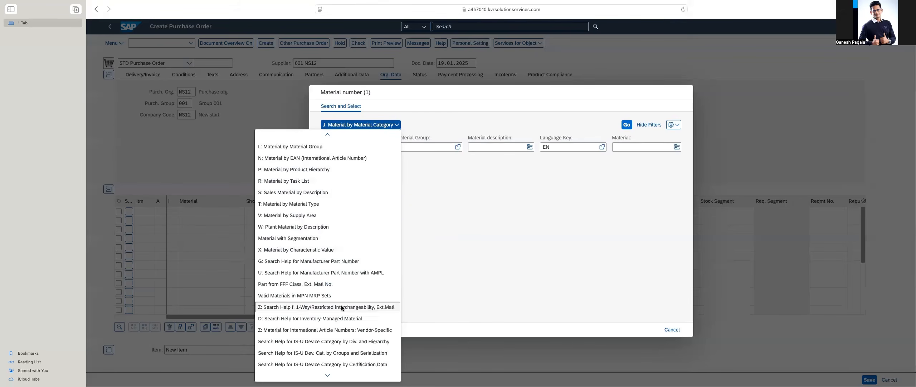
pyautogui.click(290, 240)
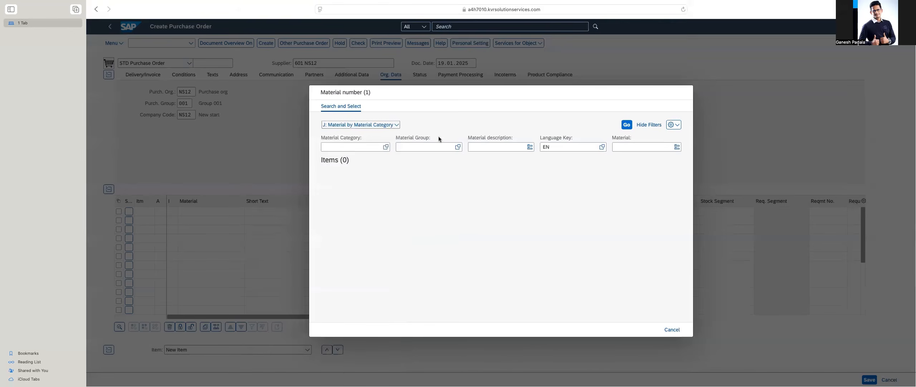
pyautogui.click(611, 144)
pyautogui.write('NS12')
pyautogui.press('Return')
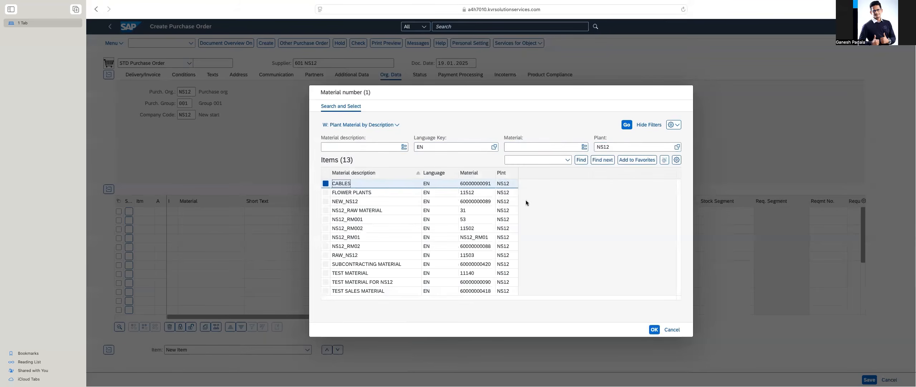
# - Choose the CABLES material from the results and confirm it for the first order item
pyautogui.press('Right')
pyautogui.press('Right')
pyautogui.click(654, 329)
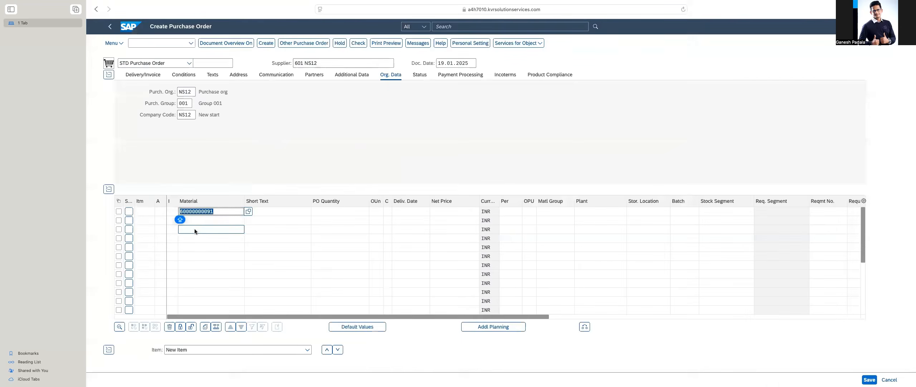
pyautogui.press('Return')
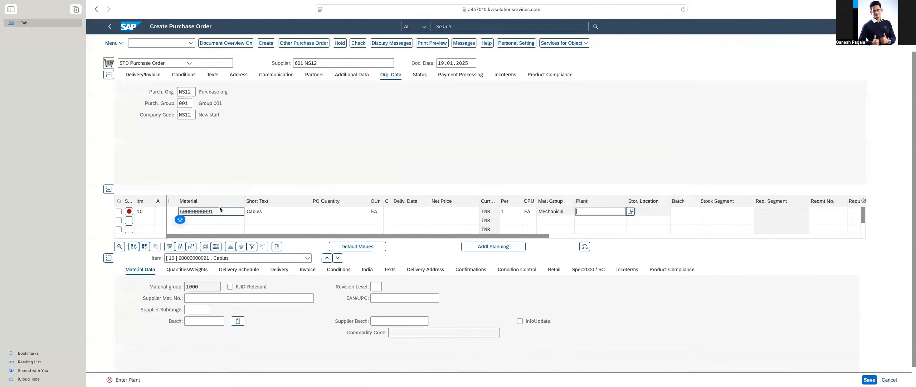
# - Set the Cables item's PO quantity to 10 and its plant to NS12
pyautogui.click(324, 210)
pyautogui.write('10')
pyautogui.press('Return')
pyautogui.write('NS12')
pyautogui.press('Return')
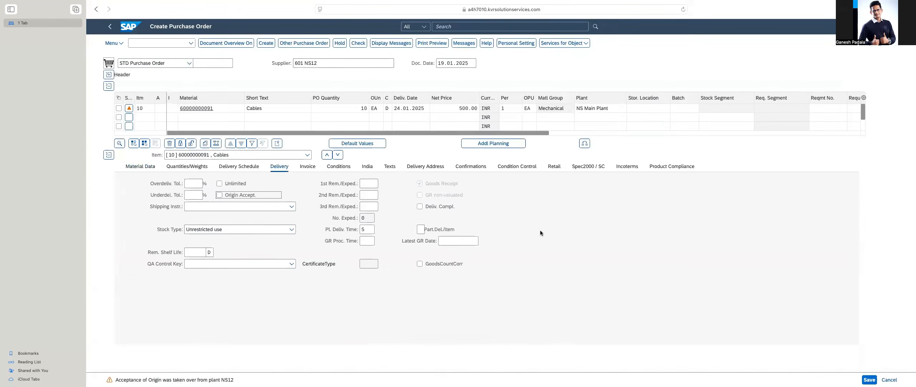
# - Choose storage location FG01 (Finished goods) for the Cables item
pyautogui.click(666, 109)
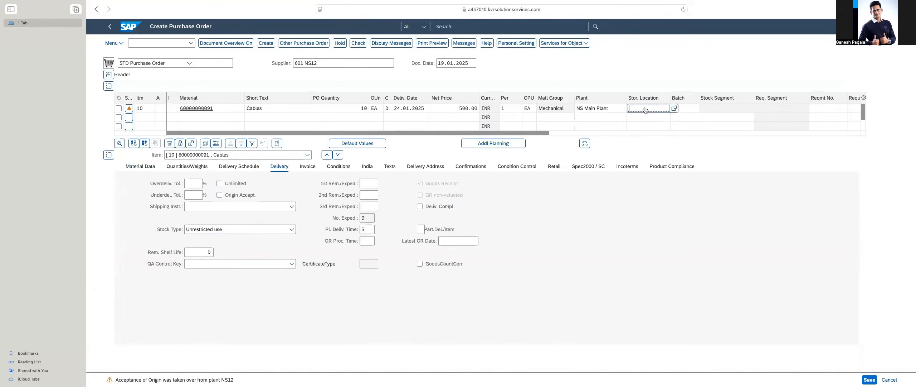
pyautogui.click(675, 108)
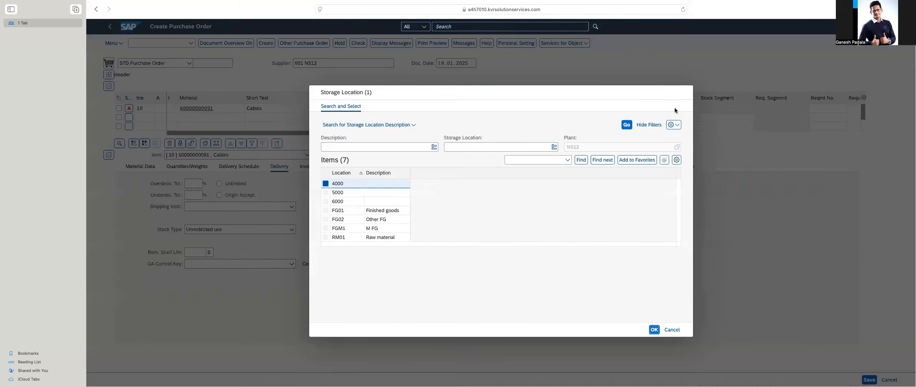
pyautogui.doubleClick(338, 210)
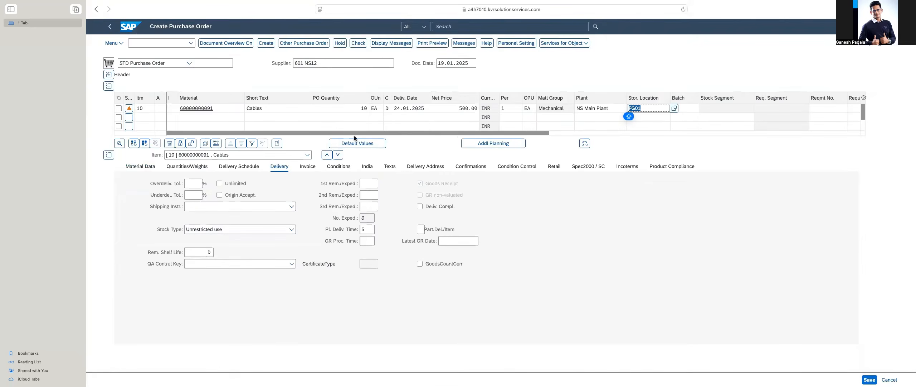
pyautogui.click(454, 136)
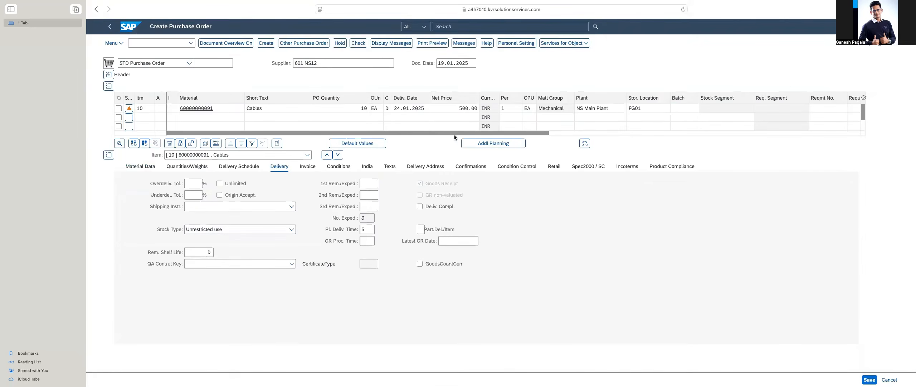
# - Review the Cables item's remaining columns and its material data, confirmations and condition control details
pyautogui.click(721, 133)
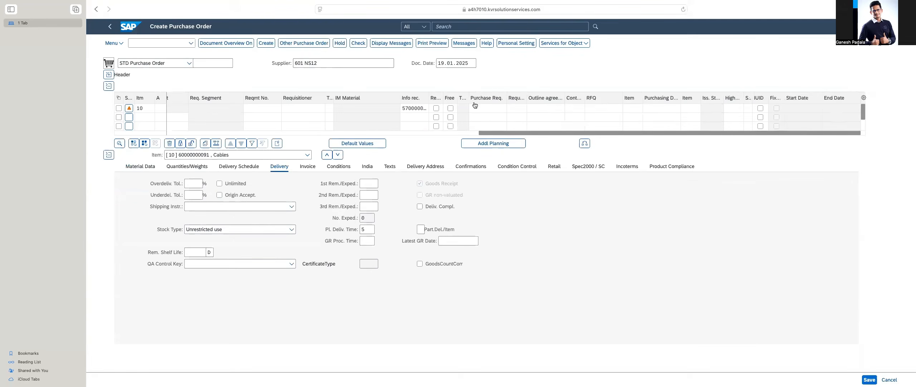
pyautogui.moveTo(574, 133); pyautogui.dragTo(200, 133)
pyautogui.click(146, 170)
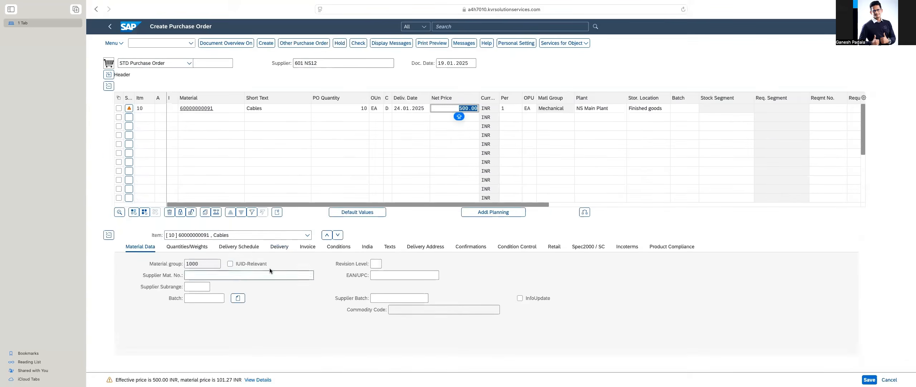
pyautogui.click(439, 248)
pyautogui.click(471, 247)
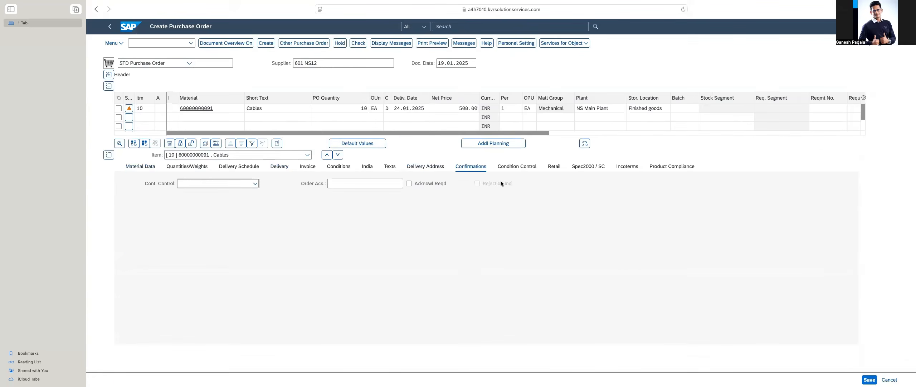
pyautogui.click(517, 166)
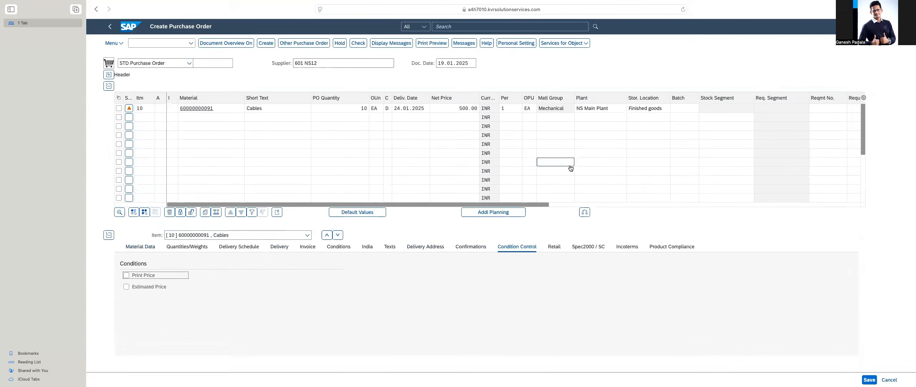
# - Review the Cables item's product compliance, incoterms and material data details
pyautogui.click(673, 247)
pyautogui.click(627, 246)
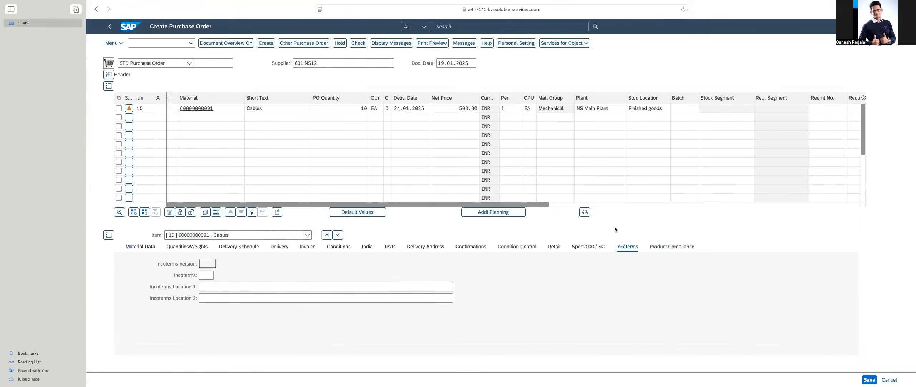
pyautogui.click(141, 247)
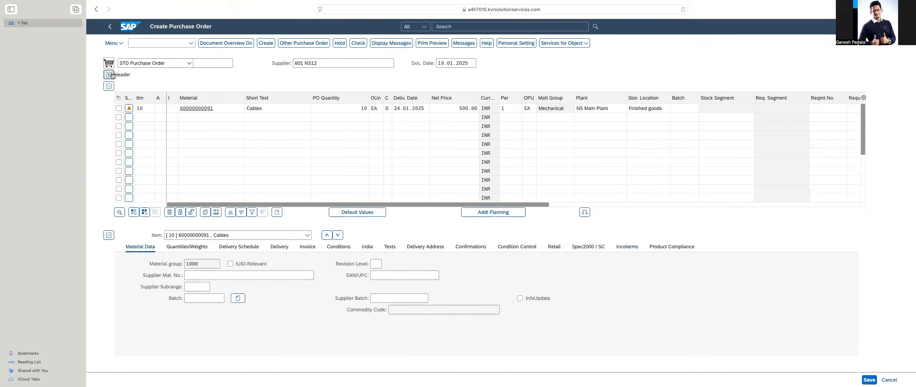
# - Review the order header's partners, conditions, delivery and invoice terms and incoterms, and check the order's output messages
pyautogui.click(109, 75)
pyautogui.click(314, 75)
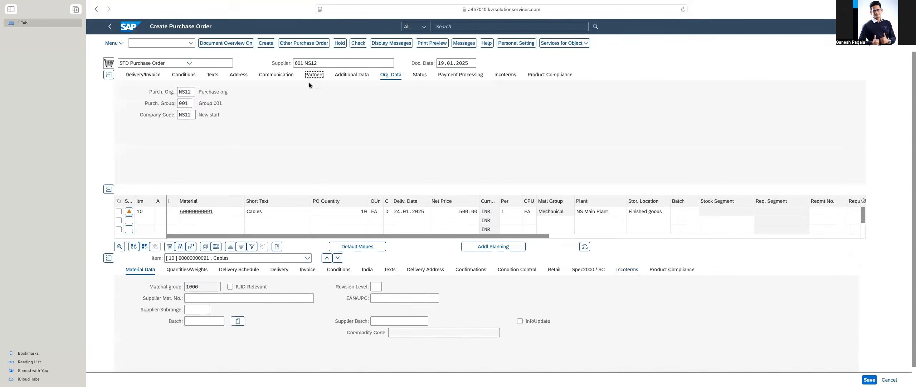
pyautogui.click(183, 74)
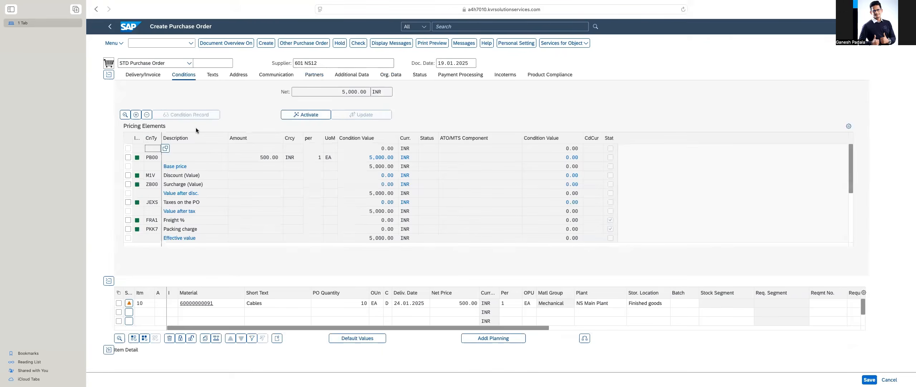
pyautogui.click(141, 75)
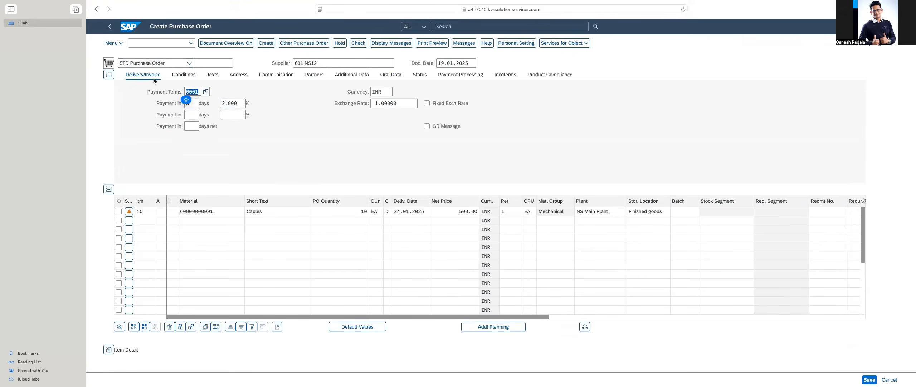
pyautogui.click(505, 74)
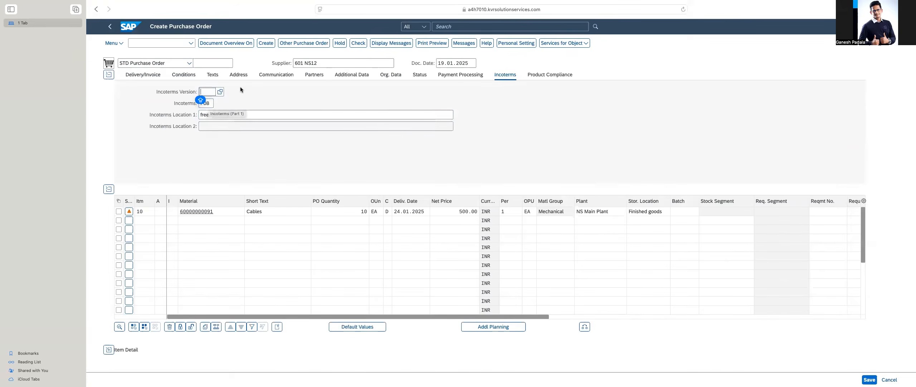
pyautogui.click(145, 75)
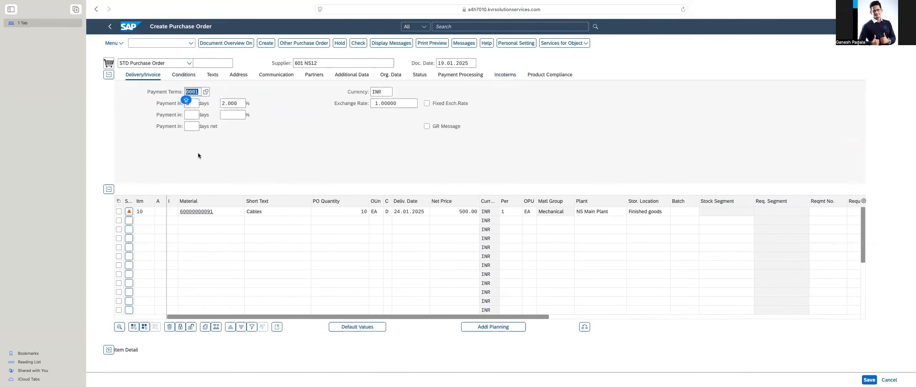
pyautogui.click(509, 76)
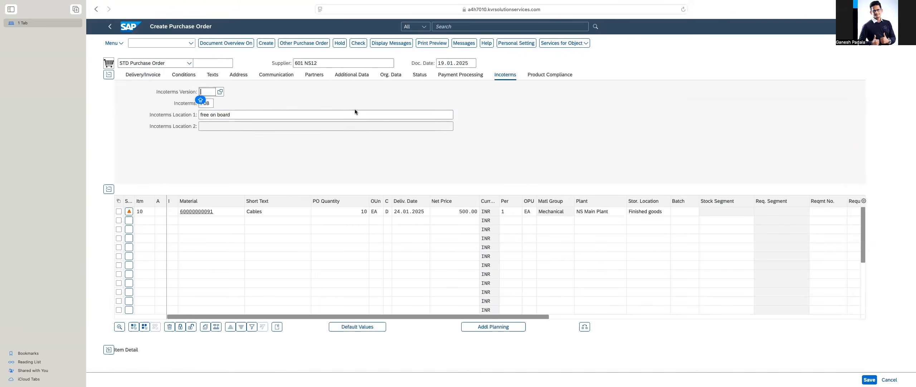
pyautogui.click(464, 44)
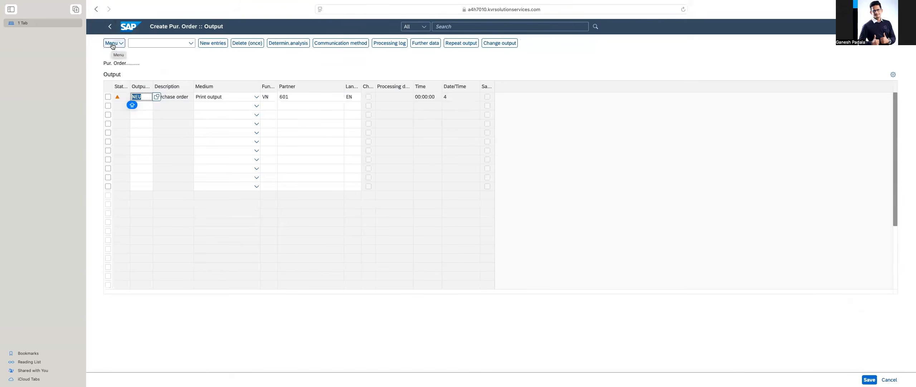
pyautogui.click(110, 26)
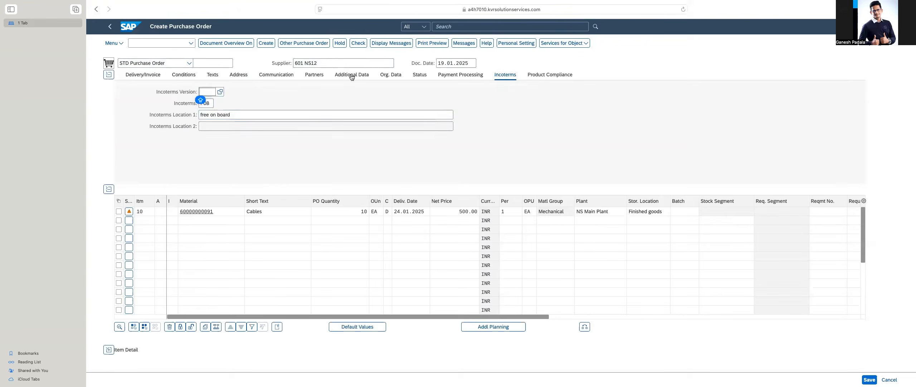
# - Save the standard purchase order and open the saved document
pyautogui.press('capslock')
pyautogui.click(870, 379)
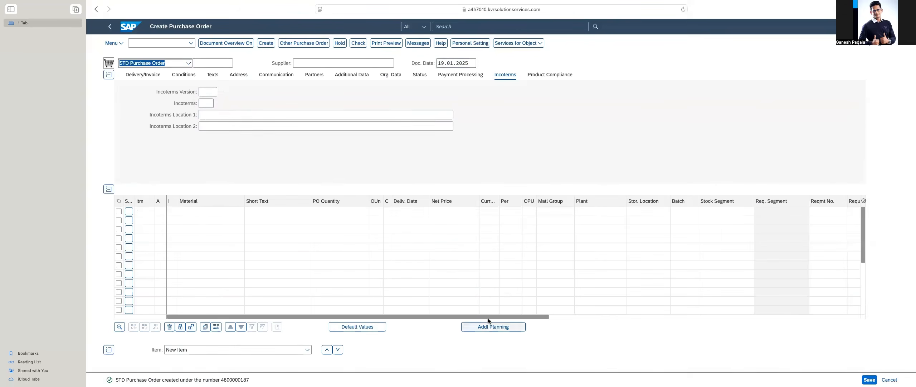
pyautogui.click(298, 43)
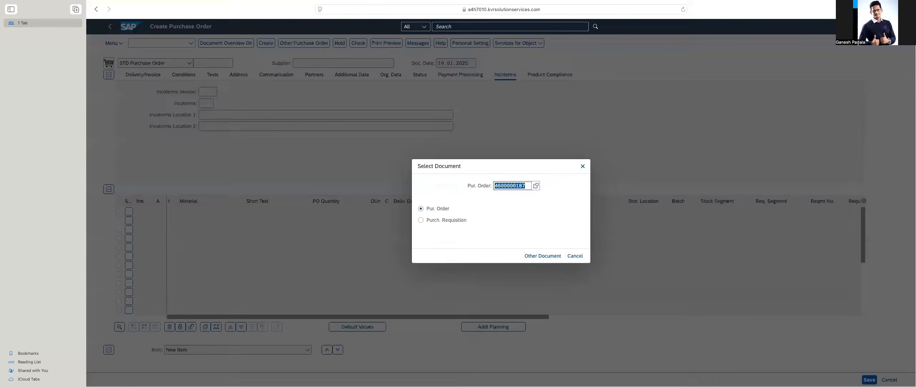
pyautogui.press('Return')
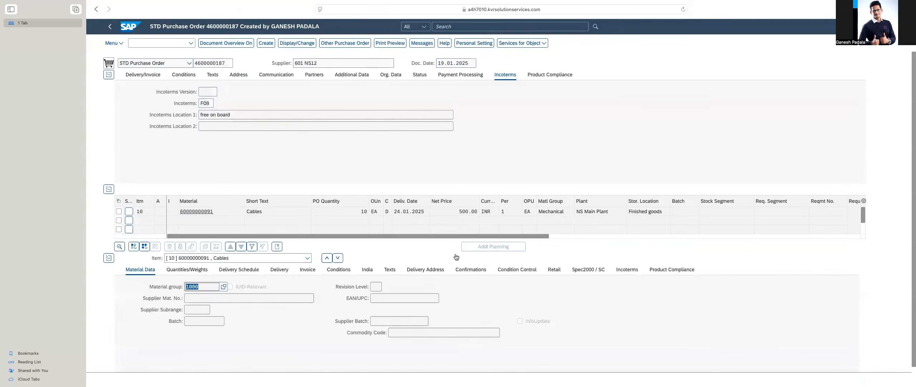